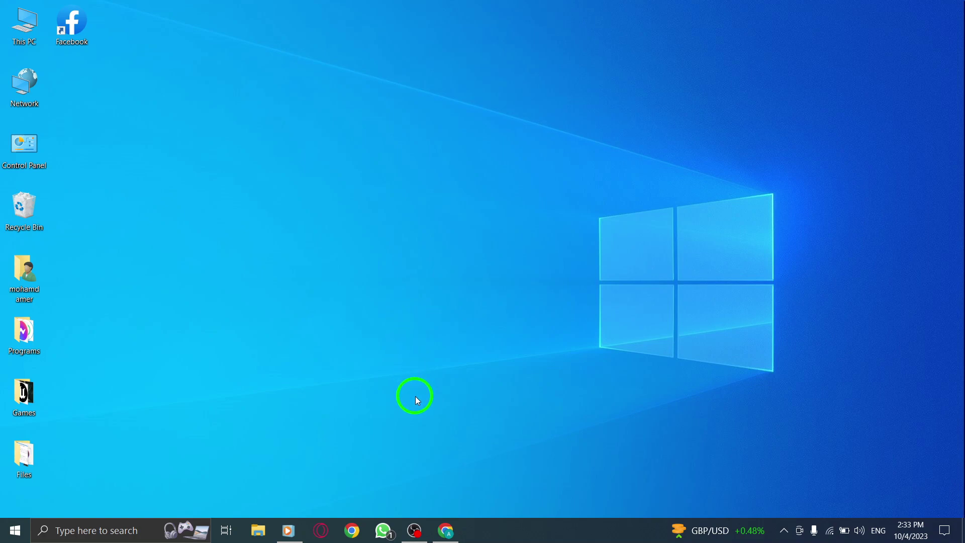
- Open Facebook in Chrome and go to Settings via the profile menu's Settings & privacy
{"action": "left_click", "coordinate": [447, 530]}
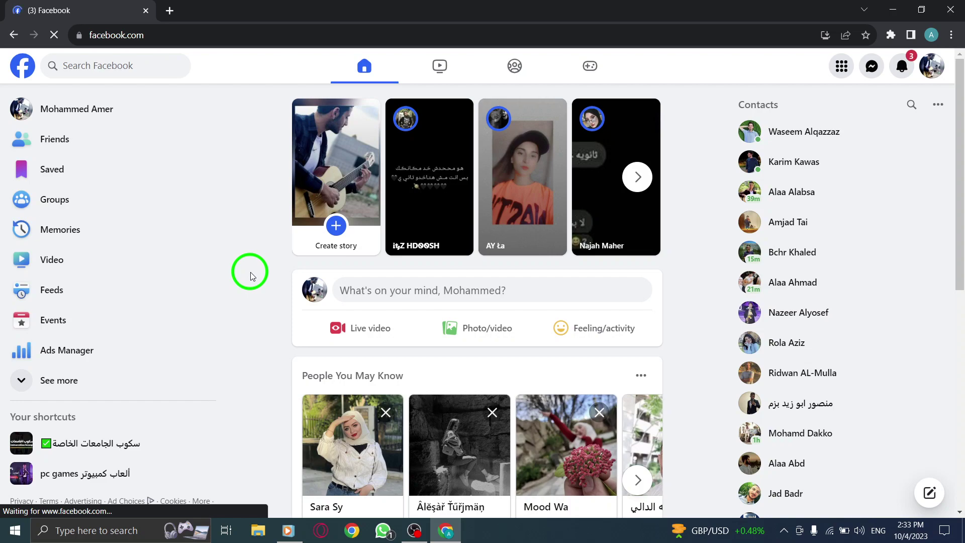
{"action": "left_click", "coordinate": [929, 68]}
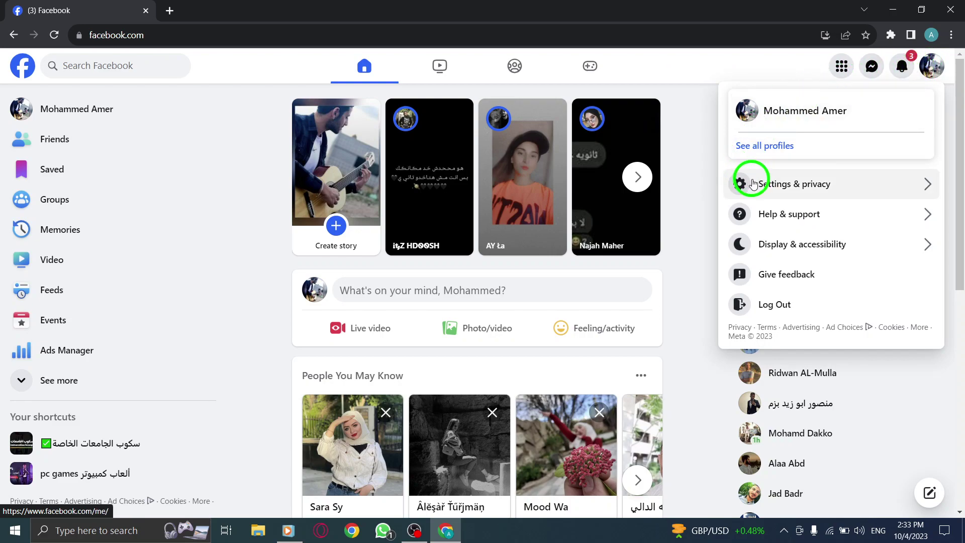
{"action": "left_click", "coordinate": [767, 190]}
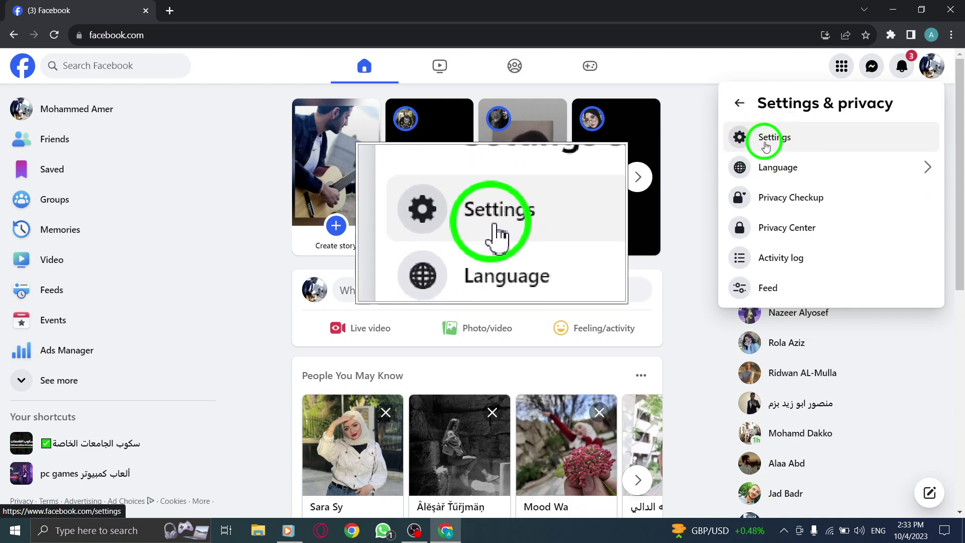
{"action": "left_click", "coordinate": [774, 139]}
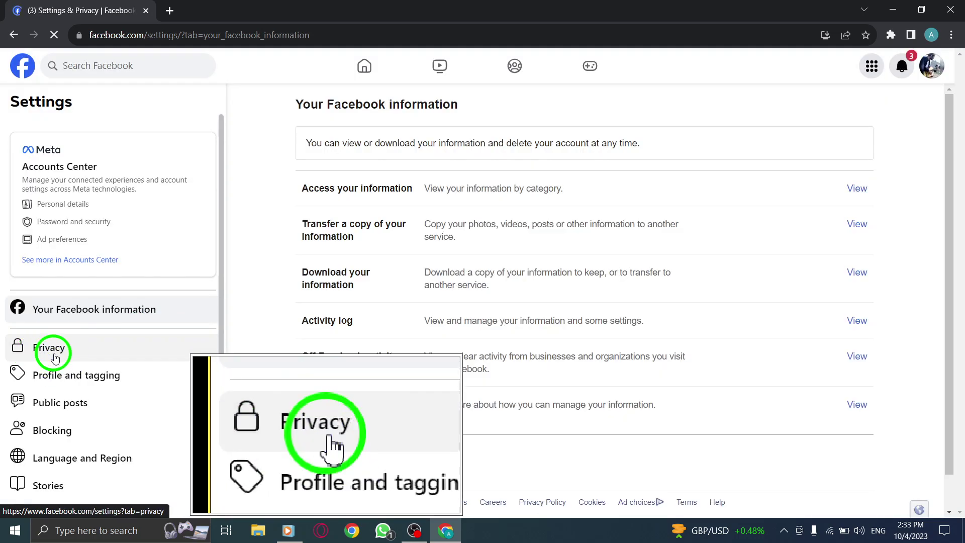
- Open Privacy in the Settings sidebar, then the Blocking settings
{"action": "left_click", "coordinate": [54, 359]}
{"action": "scroll", "coordinate": [119, 302], "scroll_direction": "down", "scroll_amount": 3}
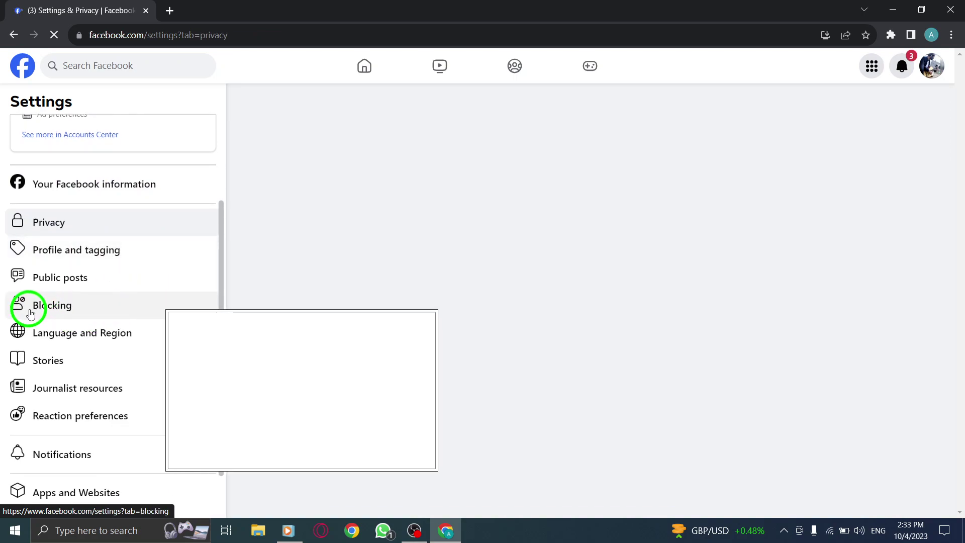
{"action": "left_click", "coordinate": [58, 312]}
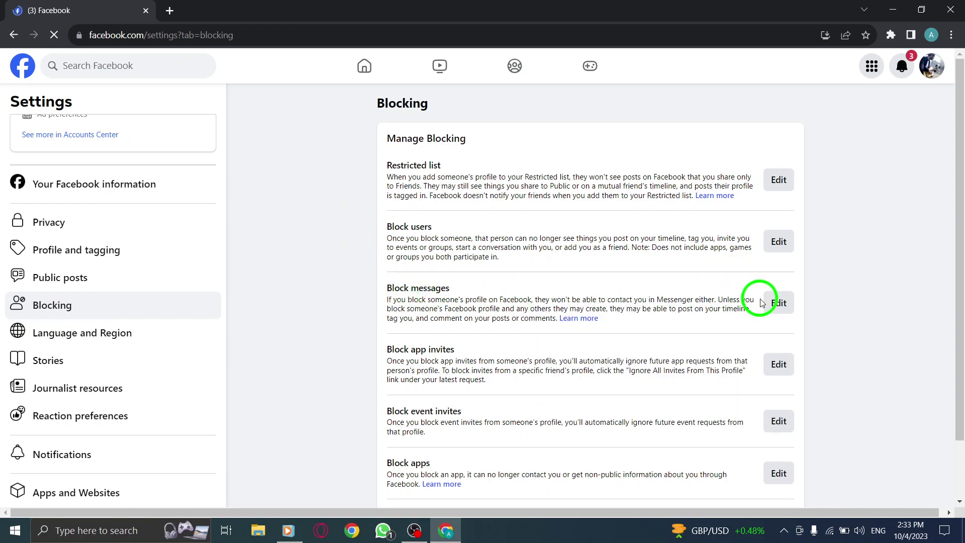
{"action": "left_click", "coordinate": [778, 304]}
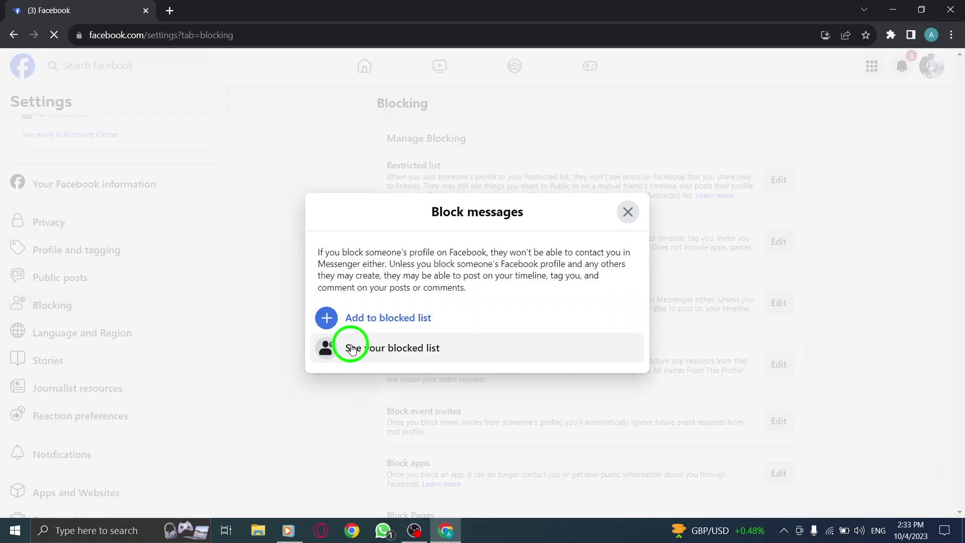
{"action": "left_click", "coordinate": [393, 348]}
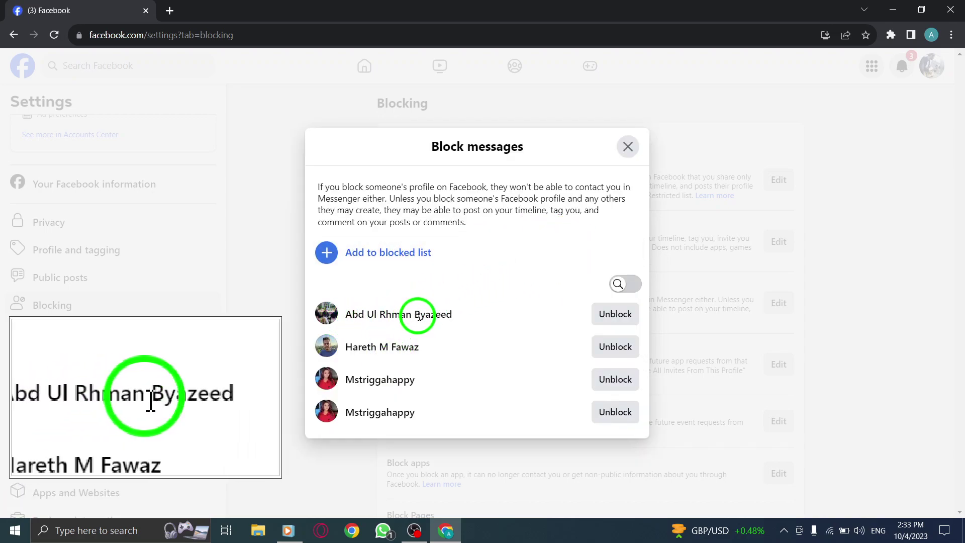
{"action": "left_click", "coordinate": [618, 315]}
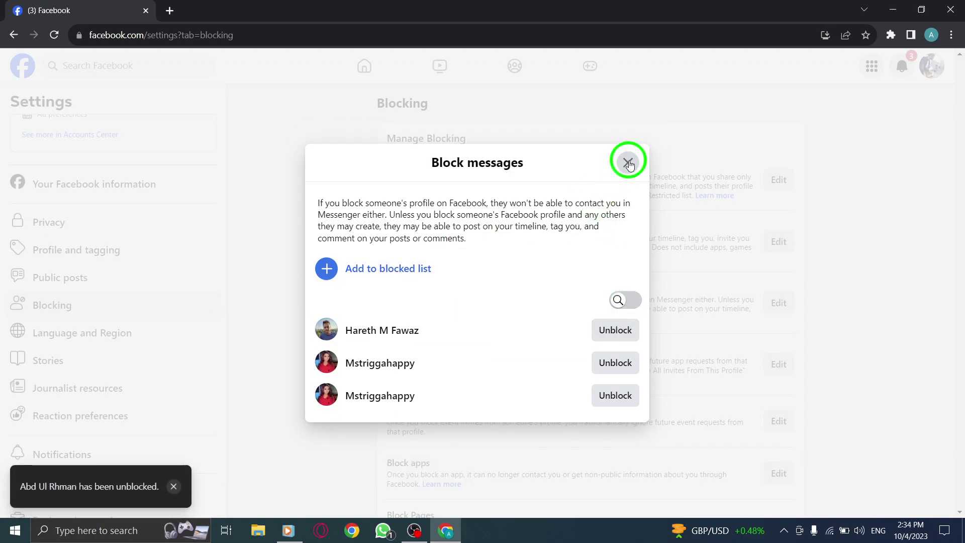
- Close the Block messages dialog to see the 'unblocked' confirmation on Blocking settings
{"action": "left_click", "coordinate": [628, 163]}
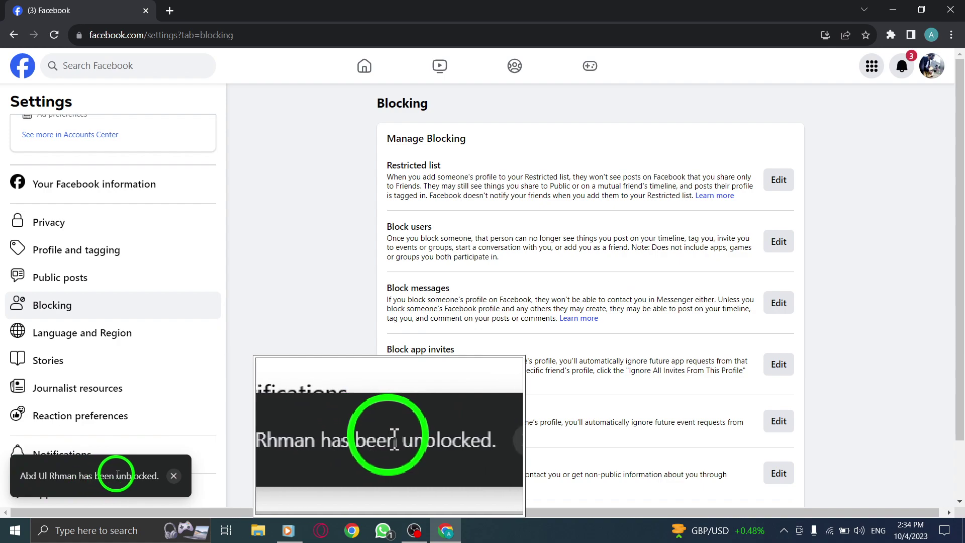